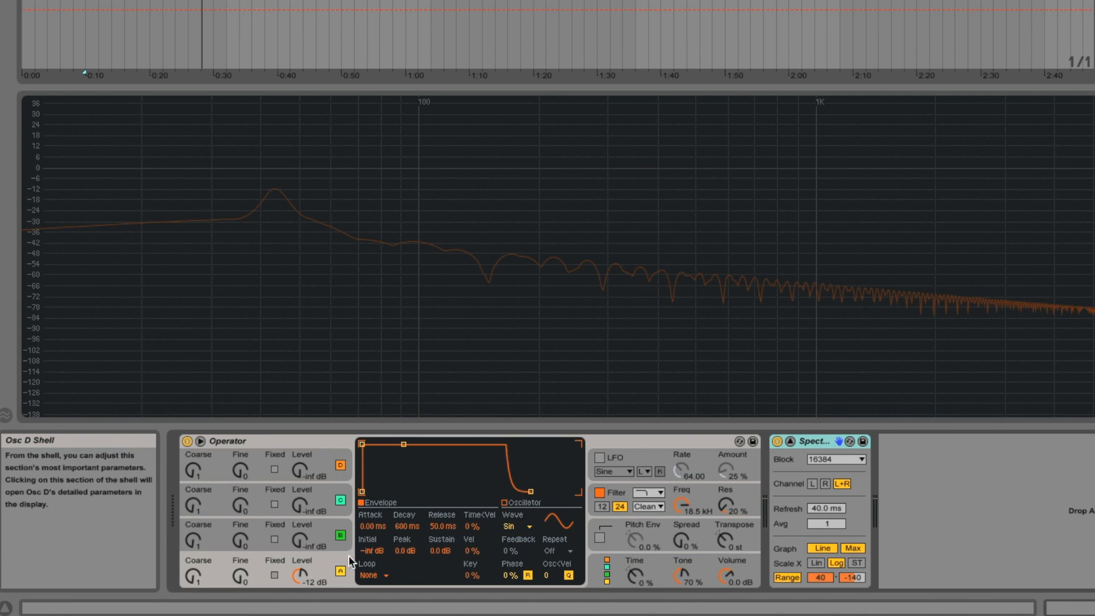
Raise oscillator B's level to -15 dB and set its coarse frequency to 2.
click(321, 523)
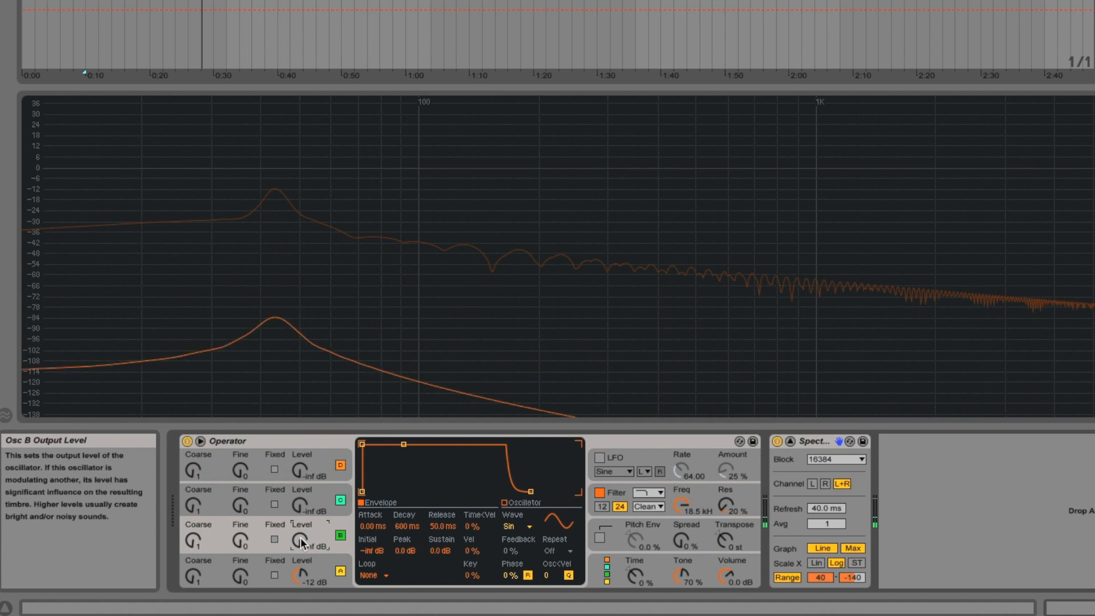
drag(300, 537, 301, 531)
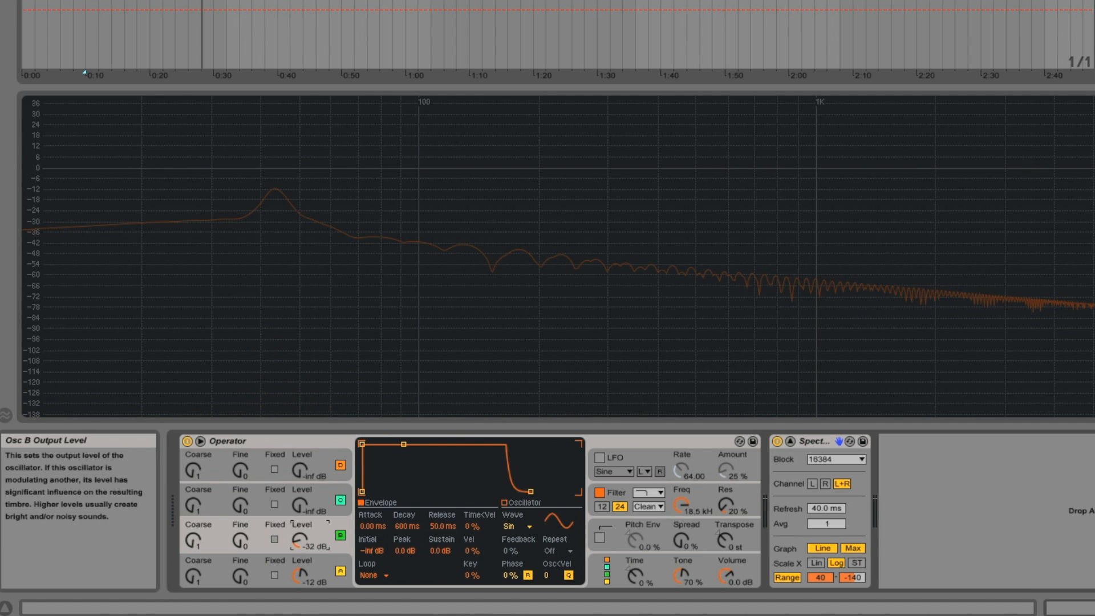
drag(301, 531, 300, 528)
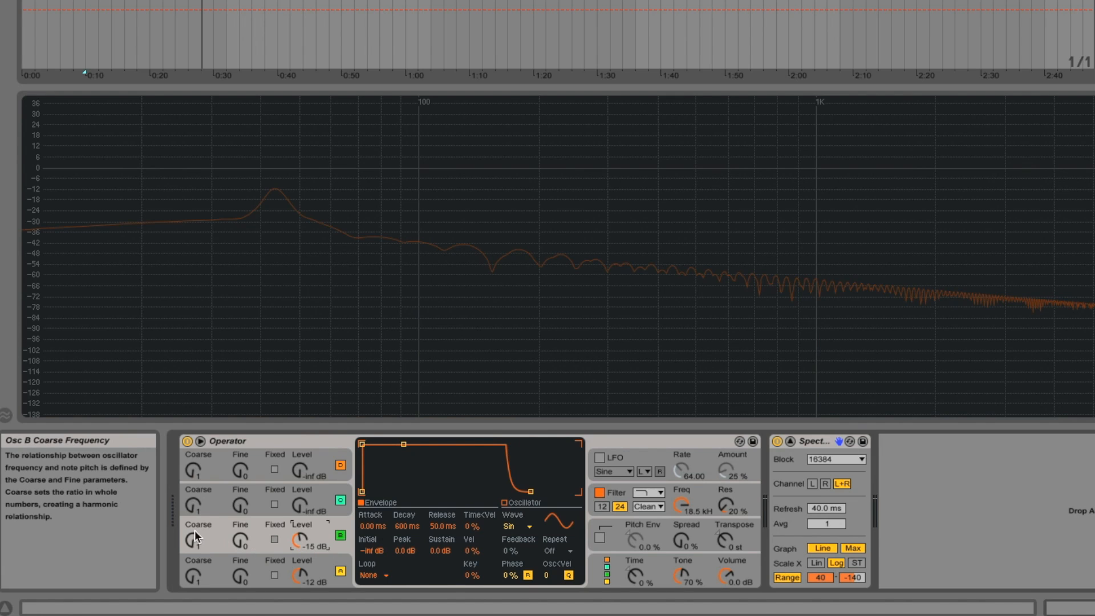
key(Up)
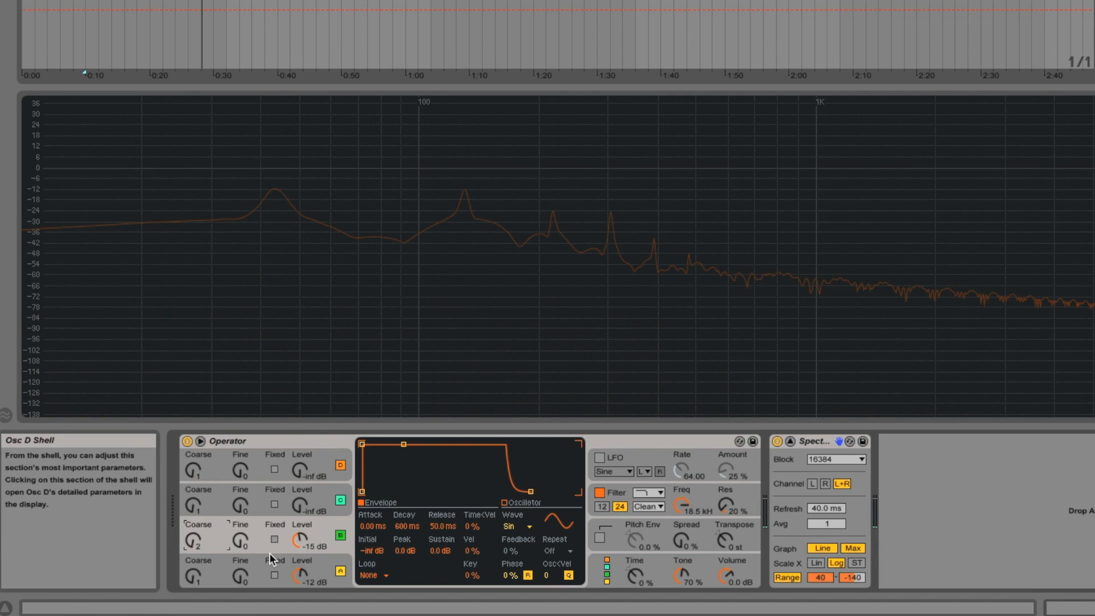
Shape oscillator B's envelope with a 179 ms attack, 458 ms decay and -inf dB sustain.
click(324, 565)
click(321, 530)
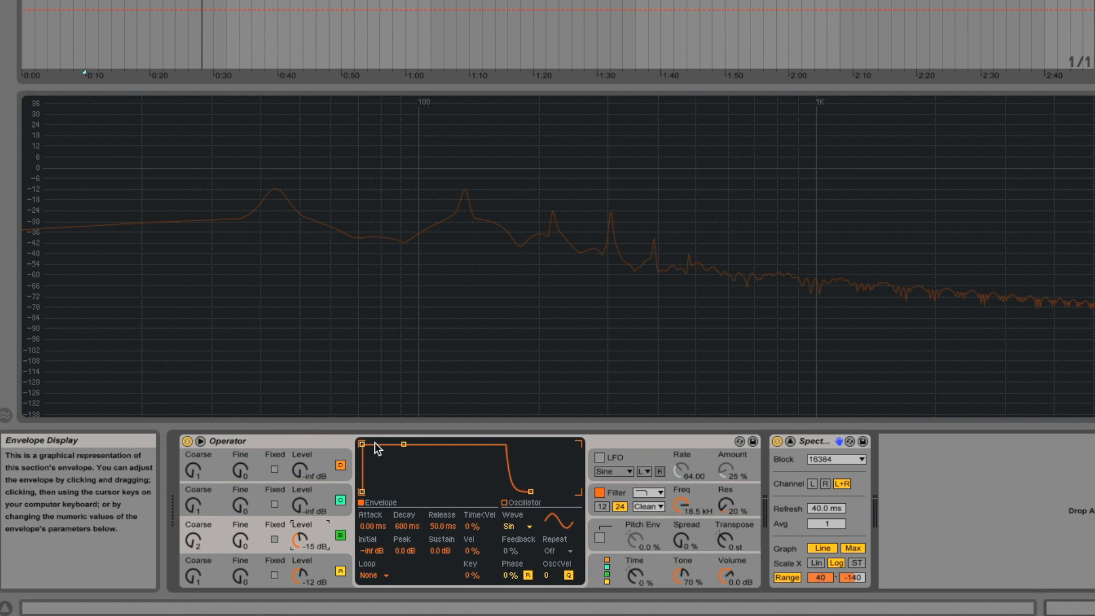
drag(403, 443, 403, 491)
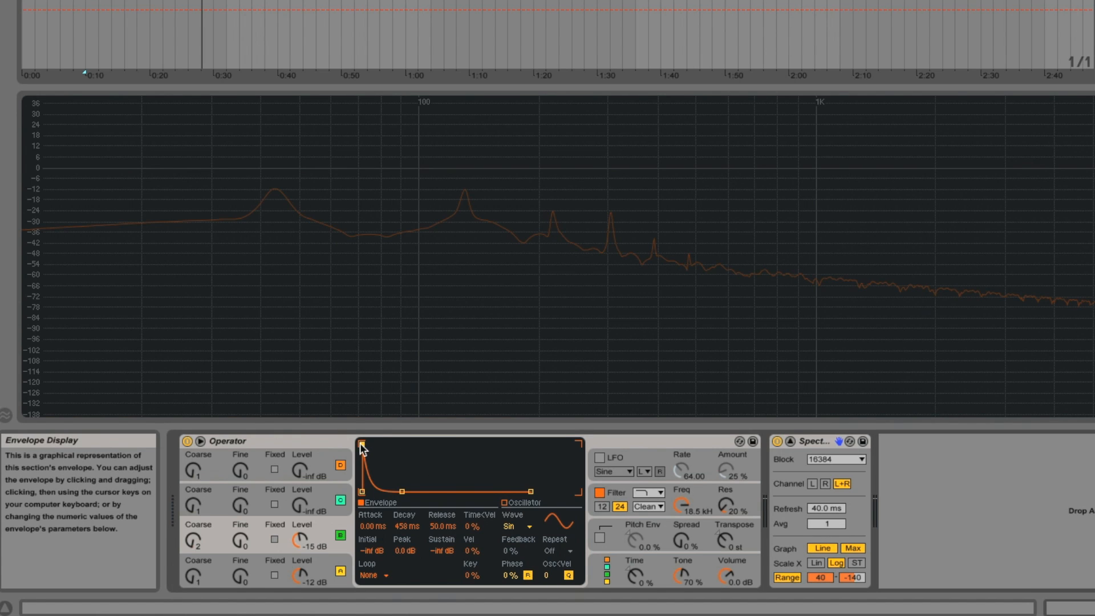
drag(362, 444, 407, 445)
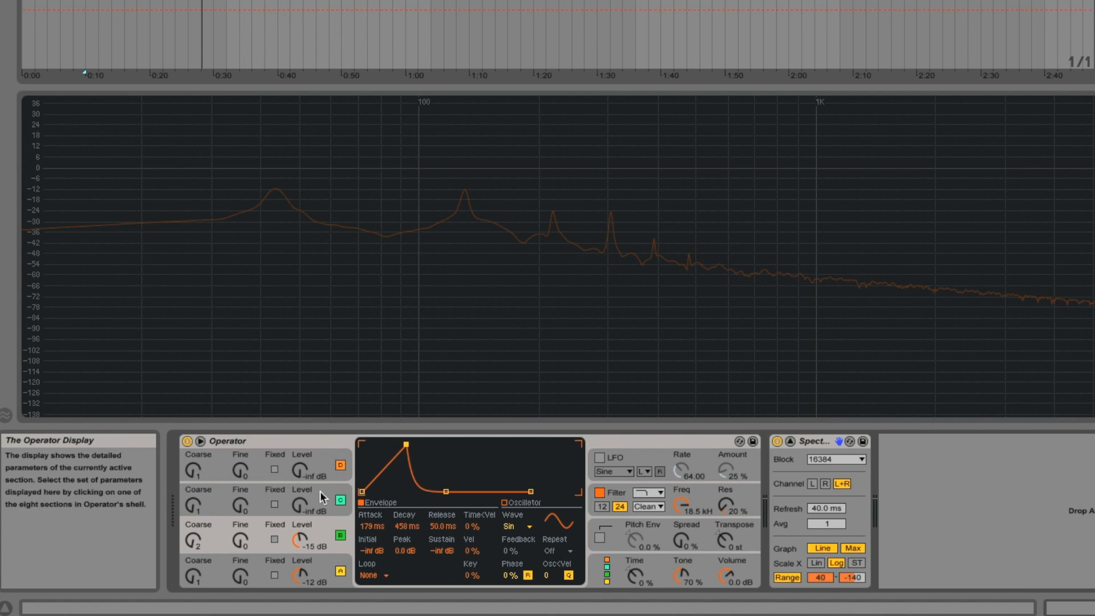
Set oscillator C's level to -19 dB, its coarse frequency to 3 and its fine frequency to 973.
drag(302, 504, 303, 492)
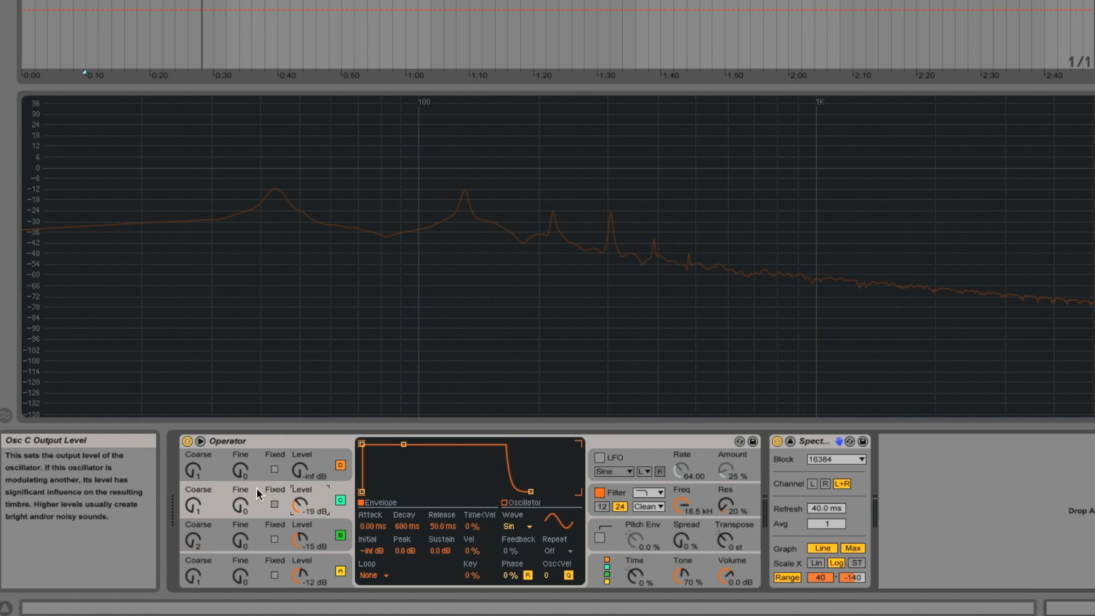
drag(195, 501, 238, 469)
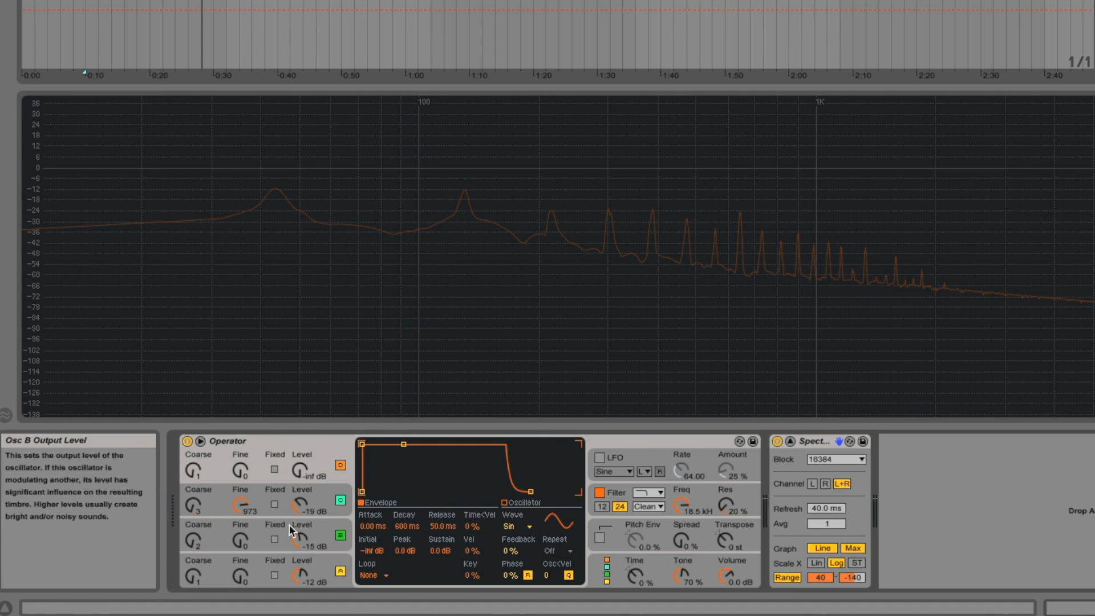
Change oscillator D's waveform to the NoW noise wave and set its level to -33 dB.
click(524, 526)
click(530, 501)
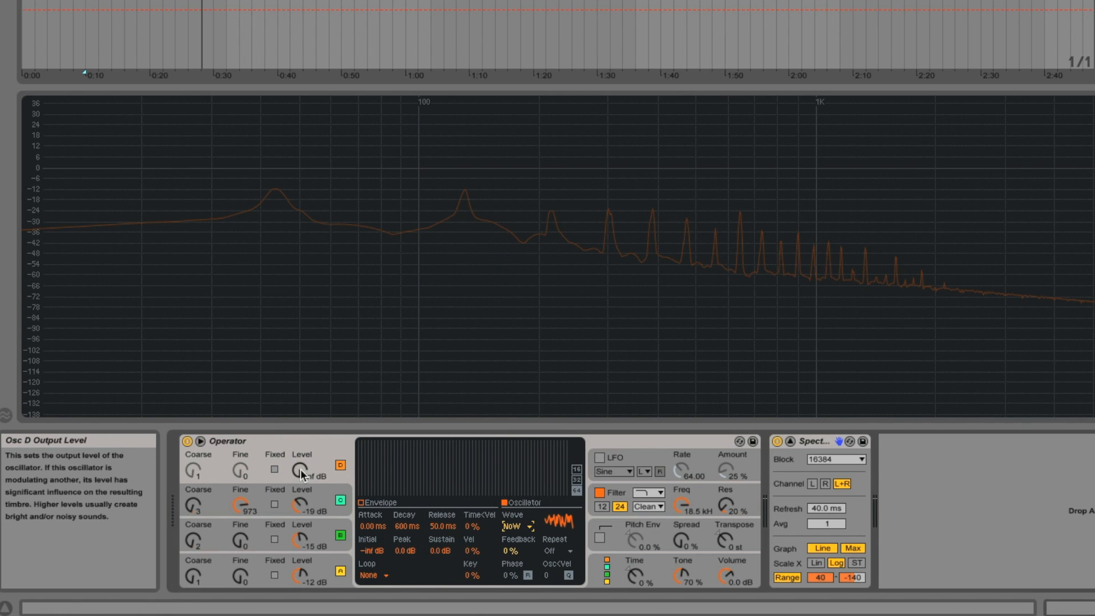
drag(301, 469, 301, 449)
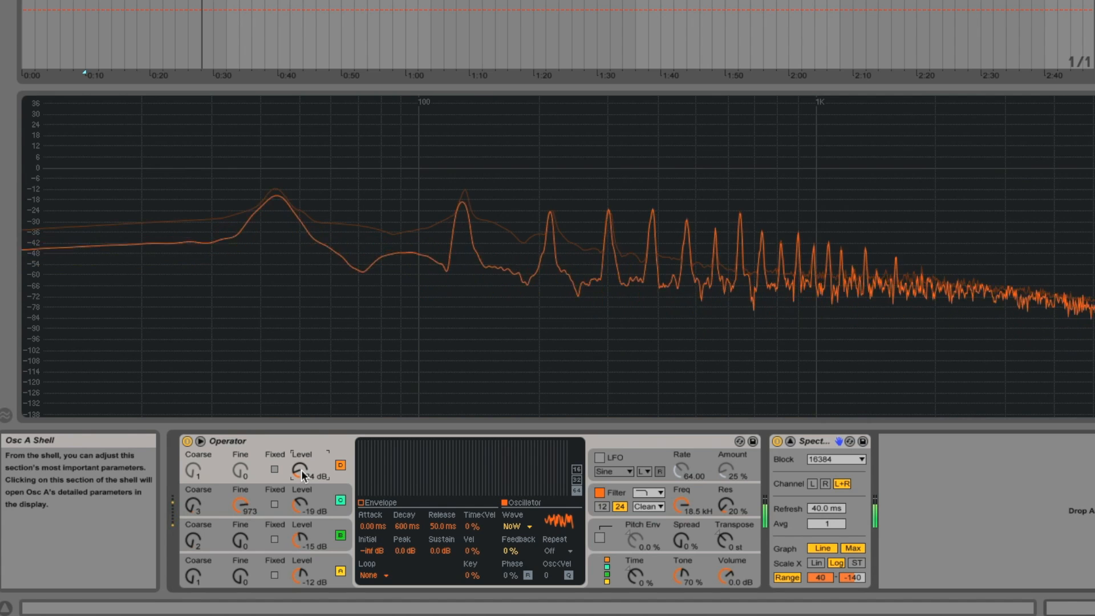
drag(301, 469, 301, 469)
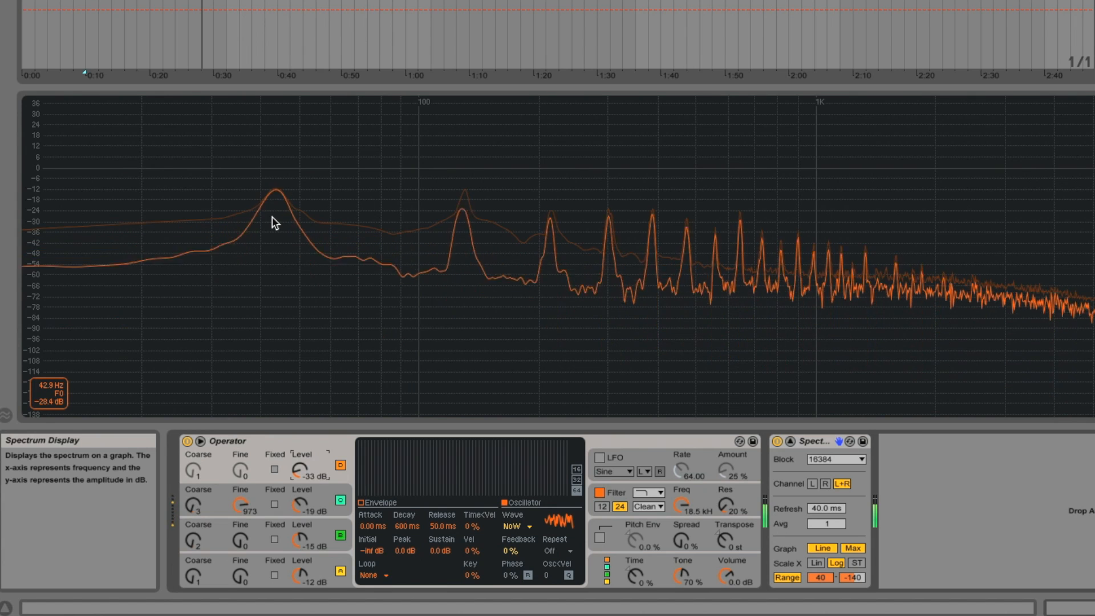
Bring up oscillator B's envelope for review.
click(261, 520)
click(360, 502)
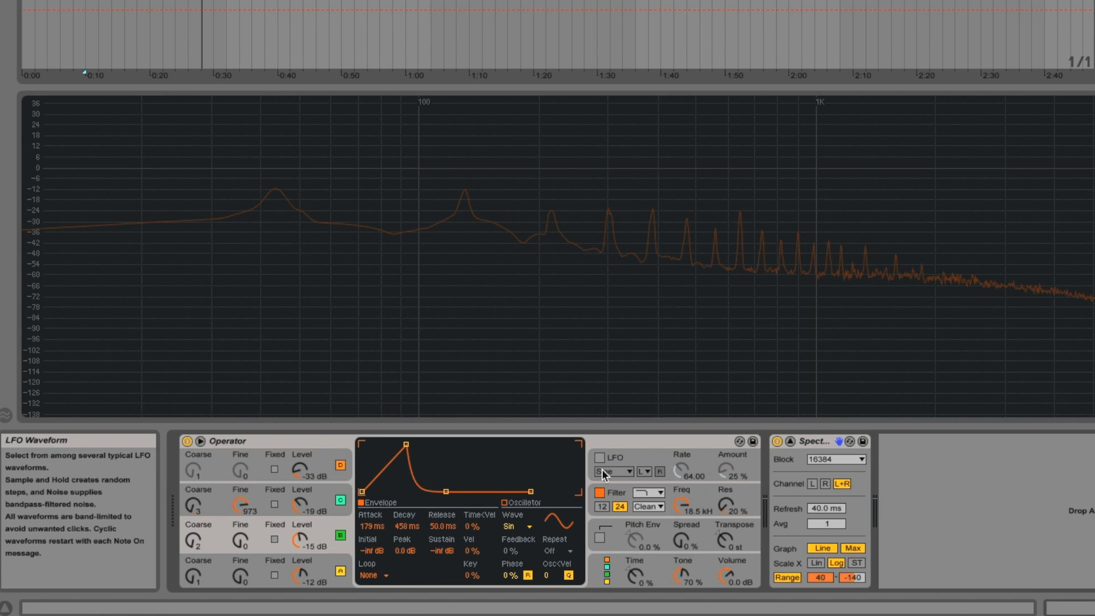
Keep the filter as a low-pass, change its circuit type to MS2 and set the filter drive to 3.75 dB.
click(616, 493)
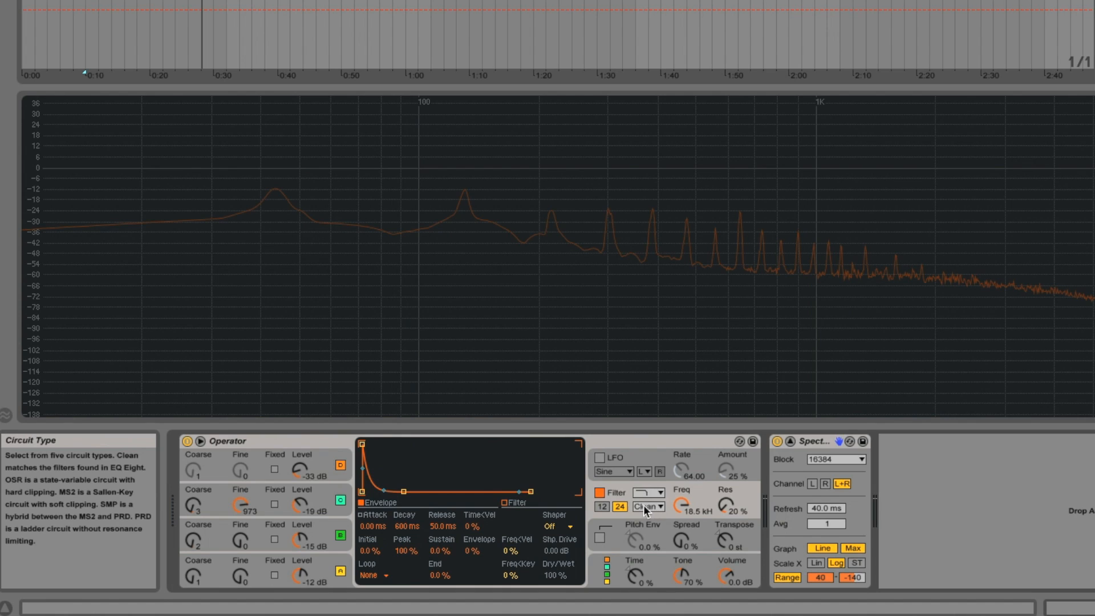
click(649, 489)
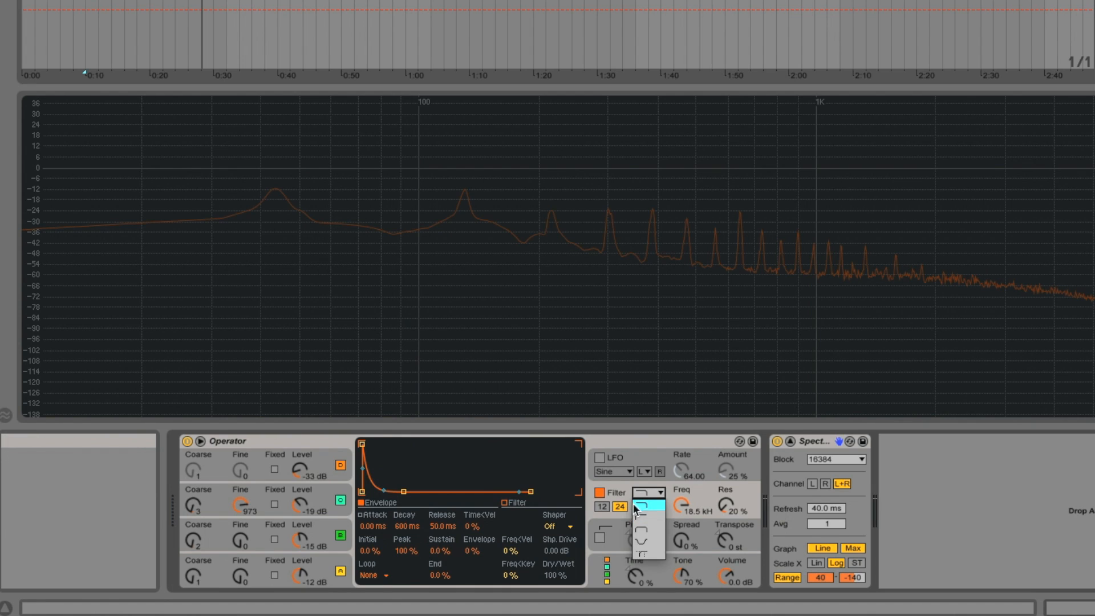
click(644, 488)
click(641, 505)
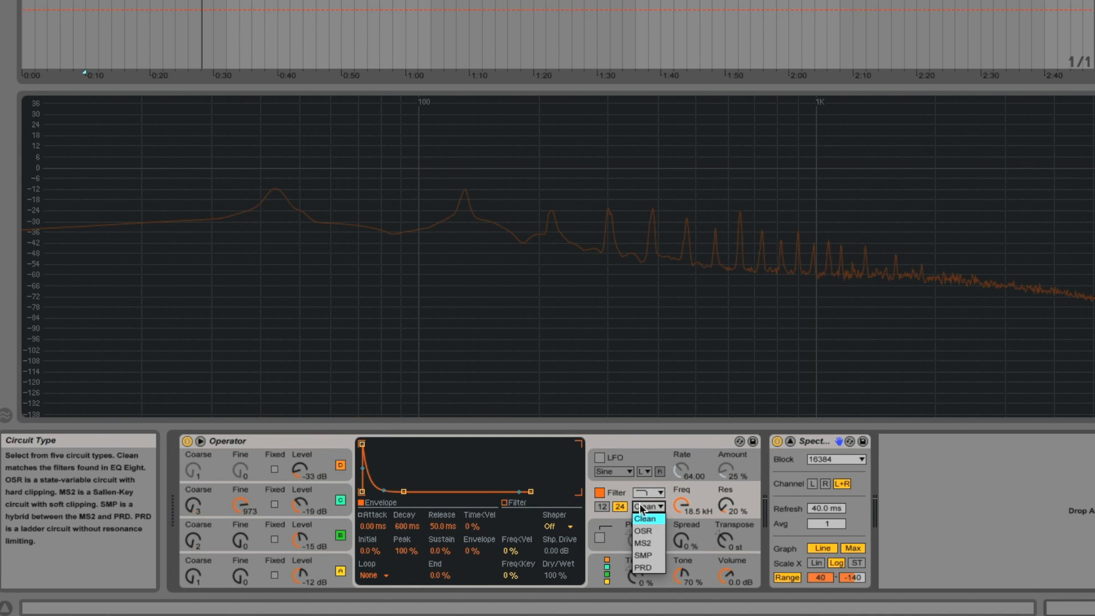
click(643, 527)
click(648, 505)
click(651, 537)
click(523, 527)
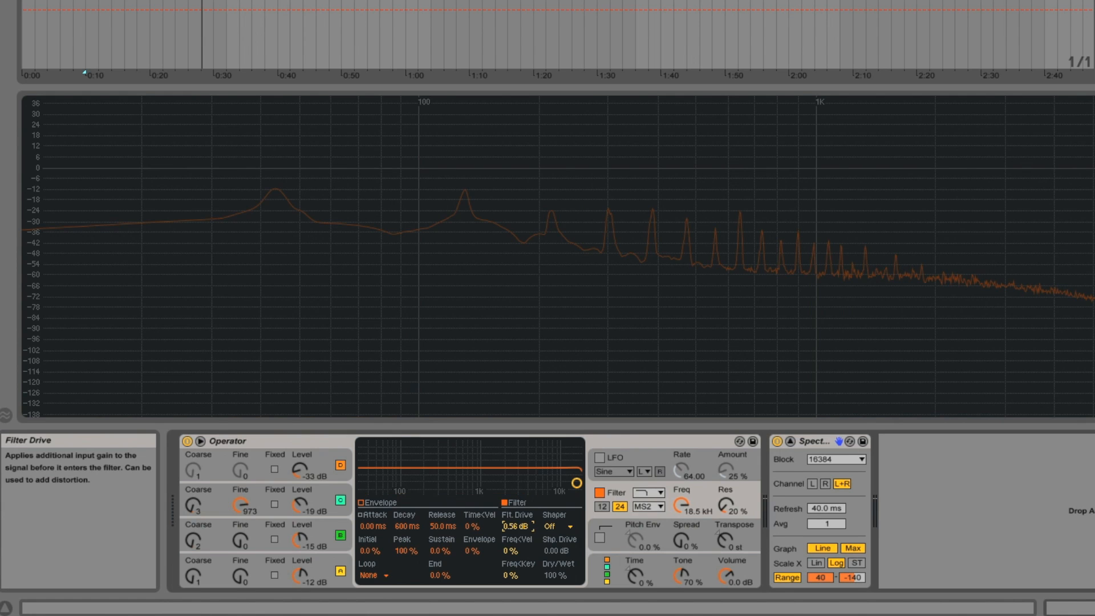
drag(518, 526, 517, 518)
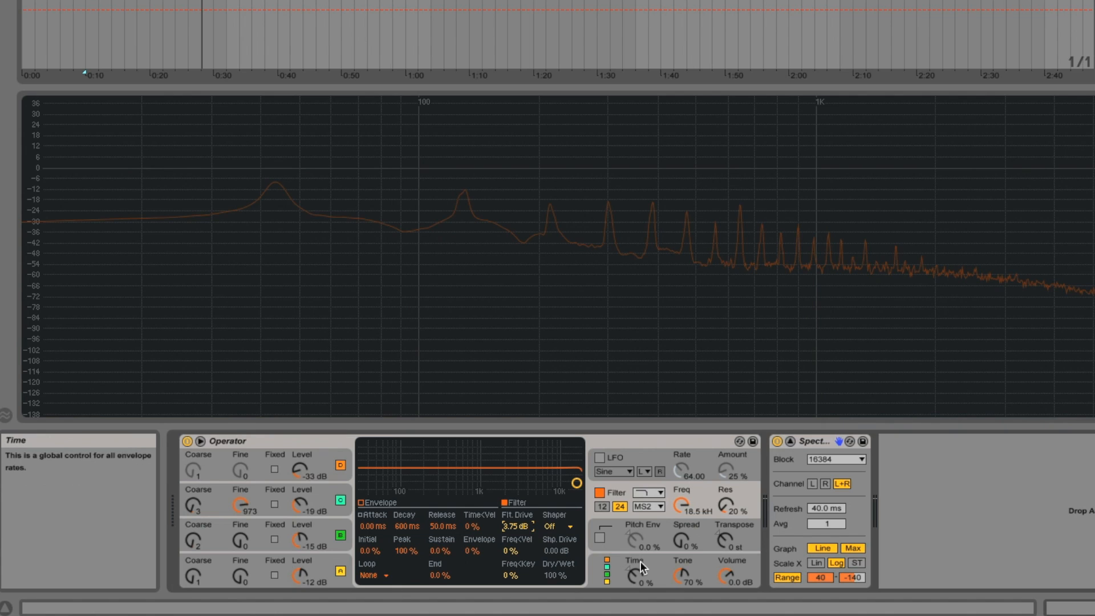
Enable the pitch envelope at 100 % with a +24 st peak and a 206 ms decay.
click(601, 538)
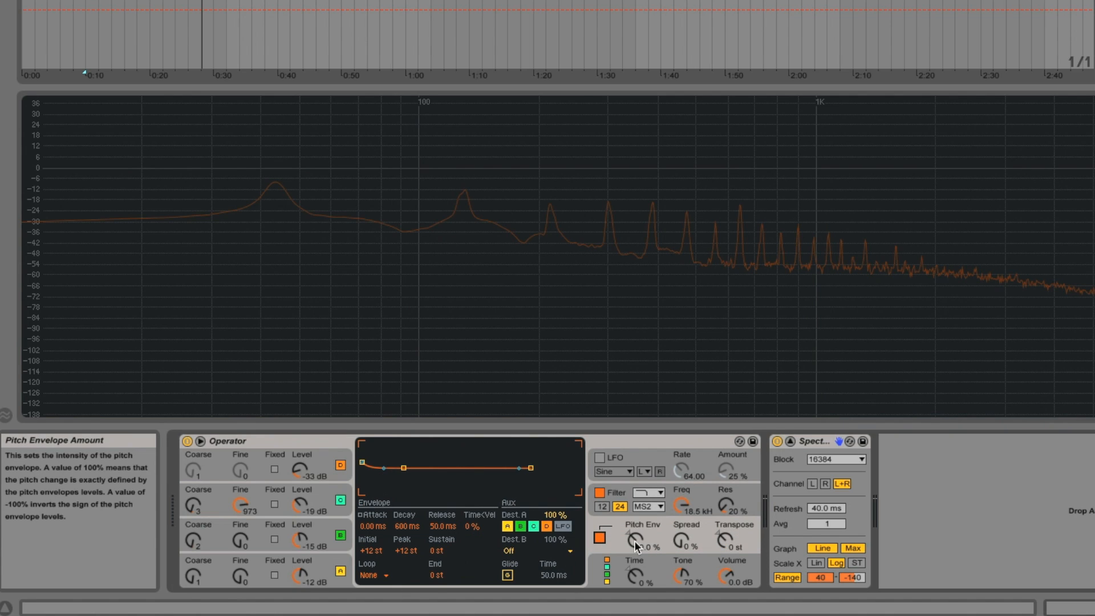
drag(634, 542, 634, 502)
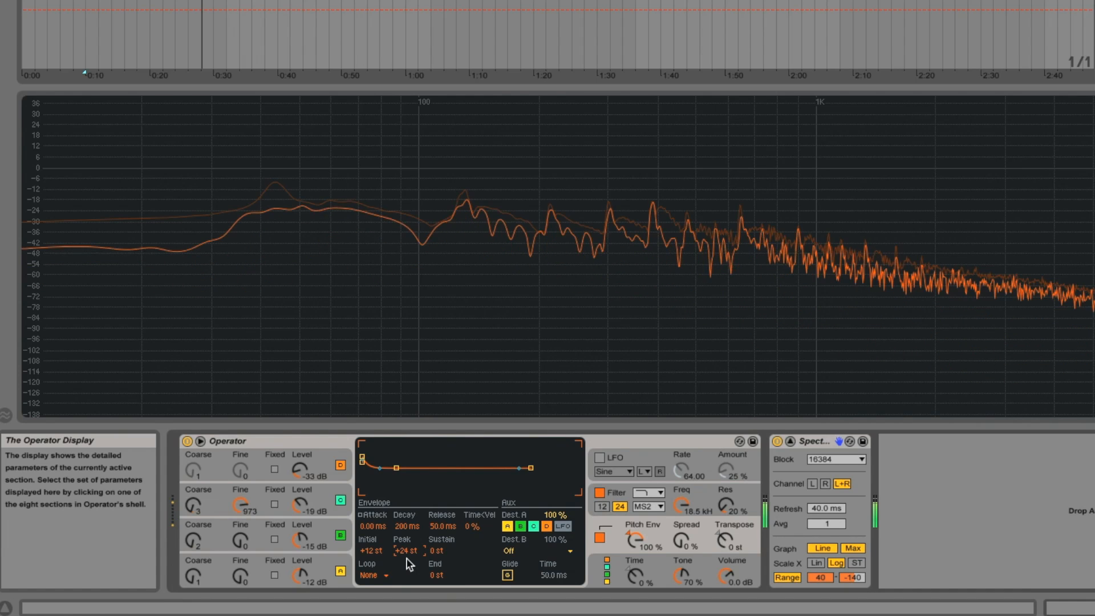
drag(405, 528, 406, 490)
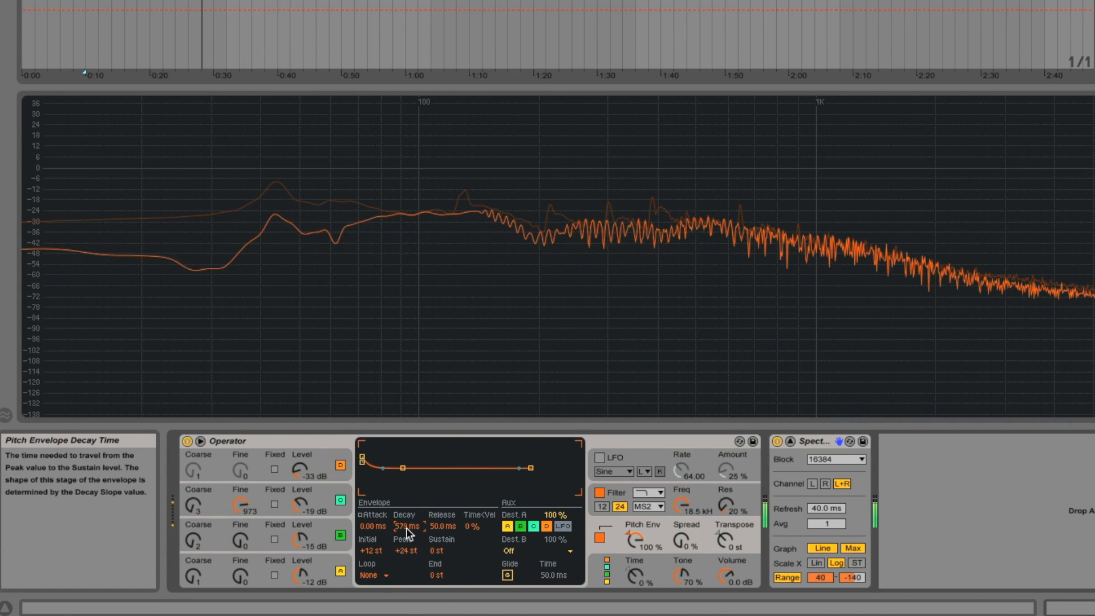
drag(407, 528, 406, 543)
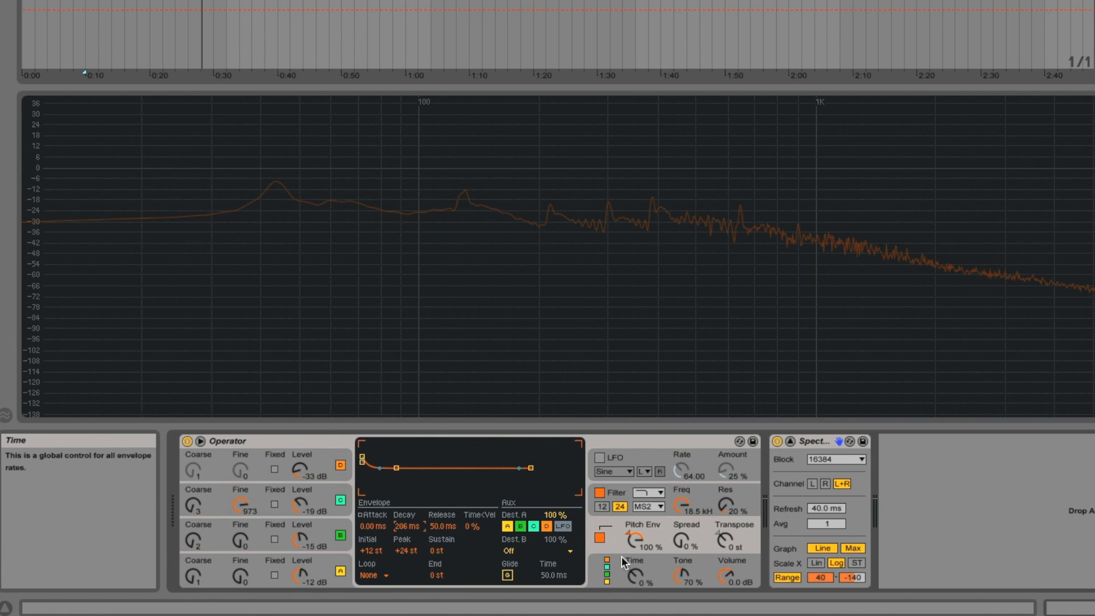
Limit the synth to 1 voice in its global settings.
click(593, 560)
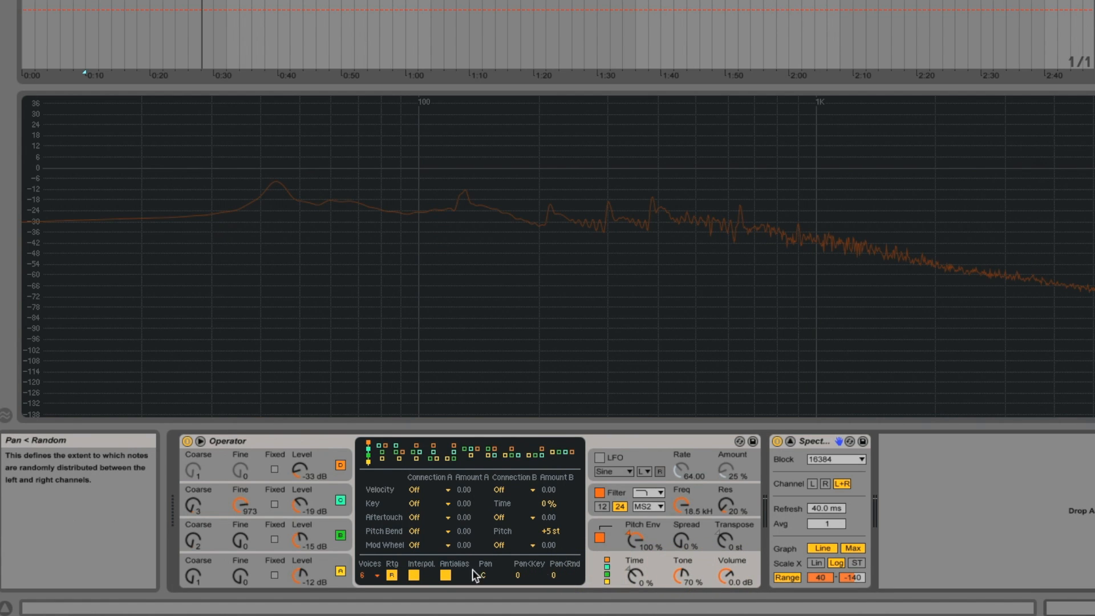
click(375, 573)
click(369, 415)
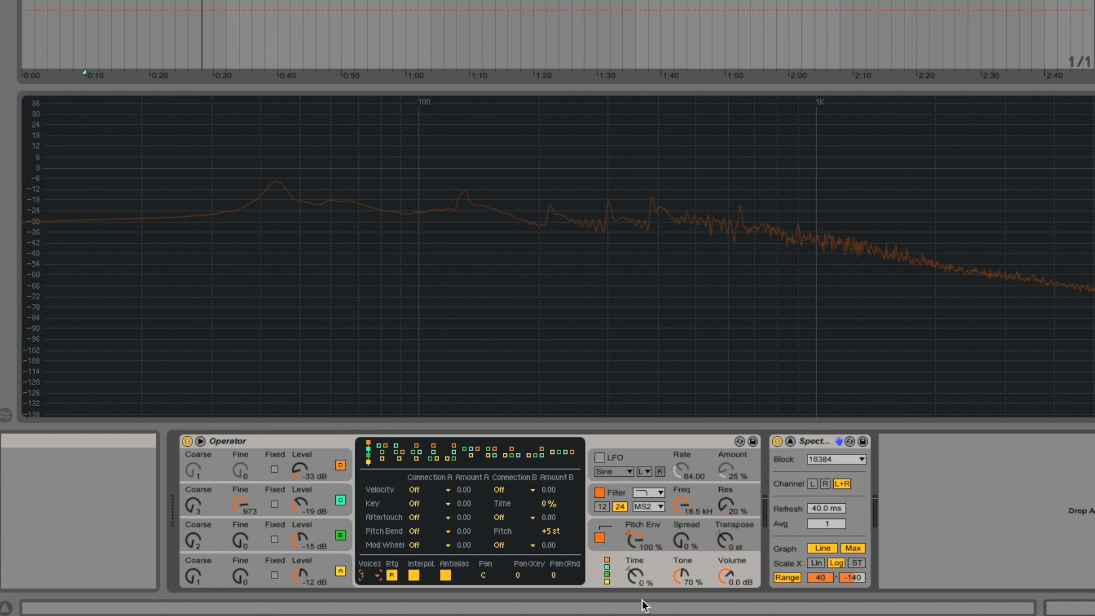